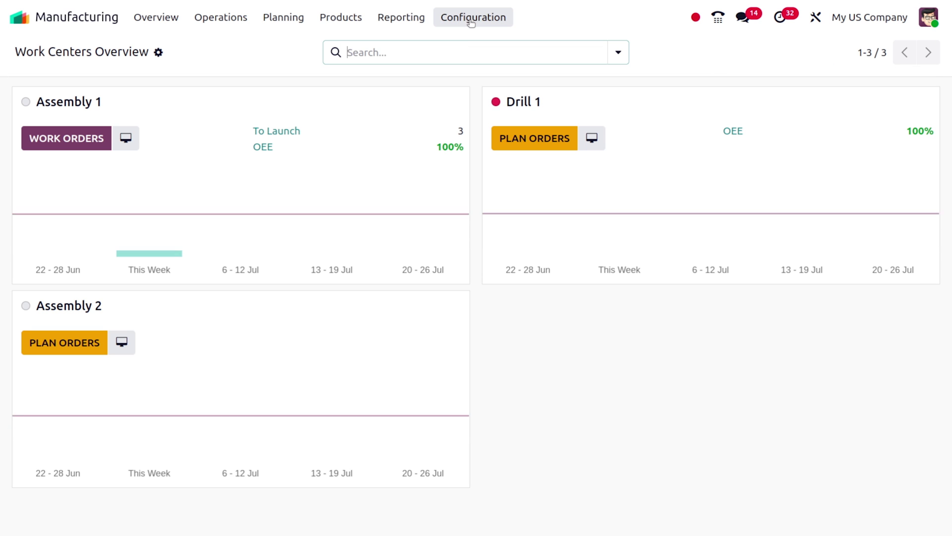
Create a new manufacturing operation record and name it Finishing.
left_click(472, 17)
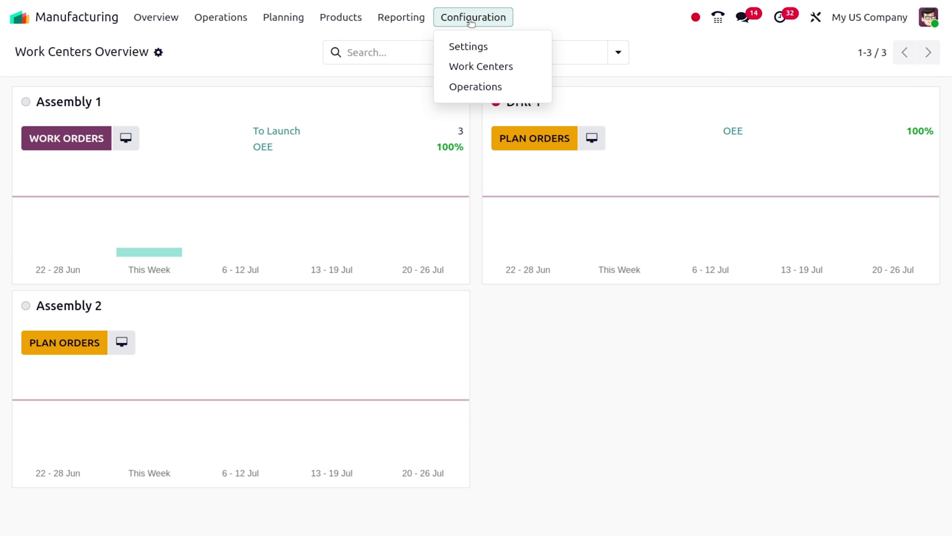
left_click(491, 88)
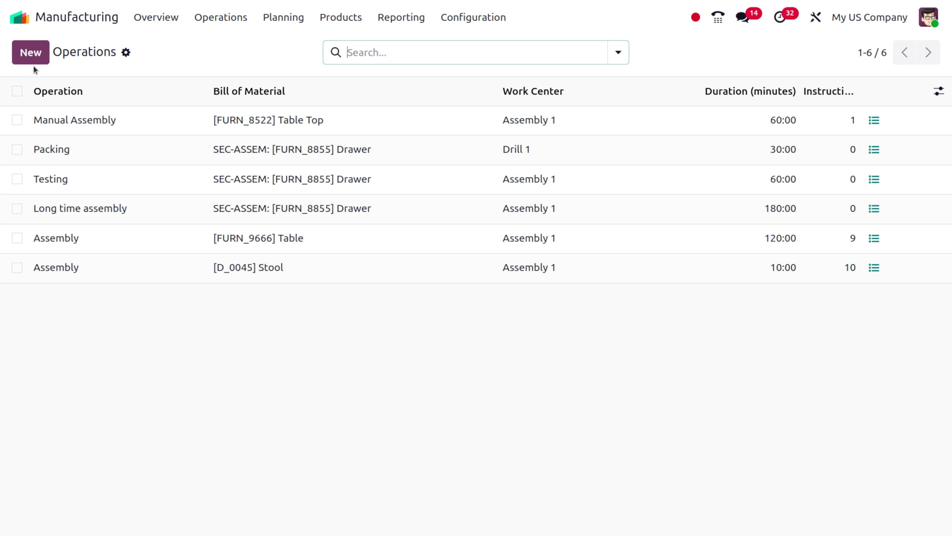
left_click(30, 59)
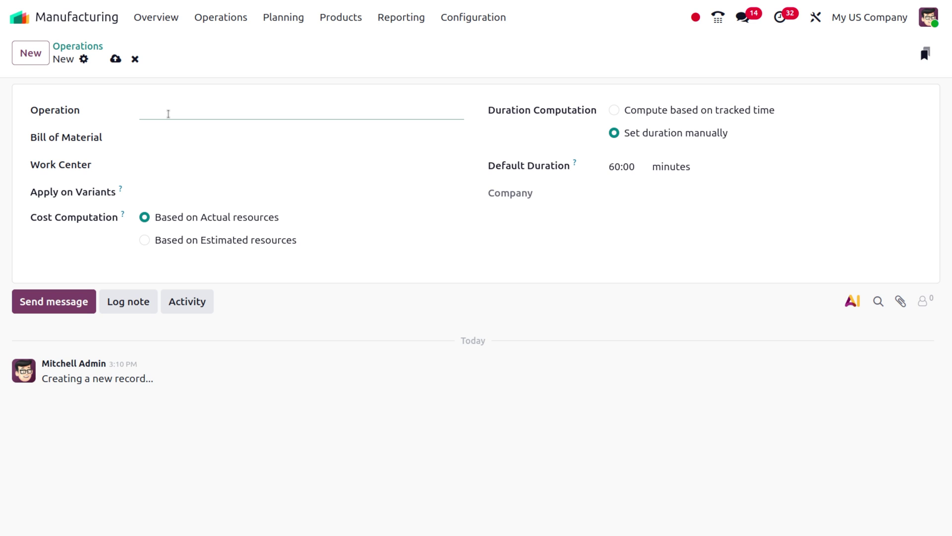
type("Finshing")
left_click(183, 136)
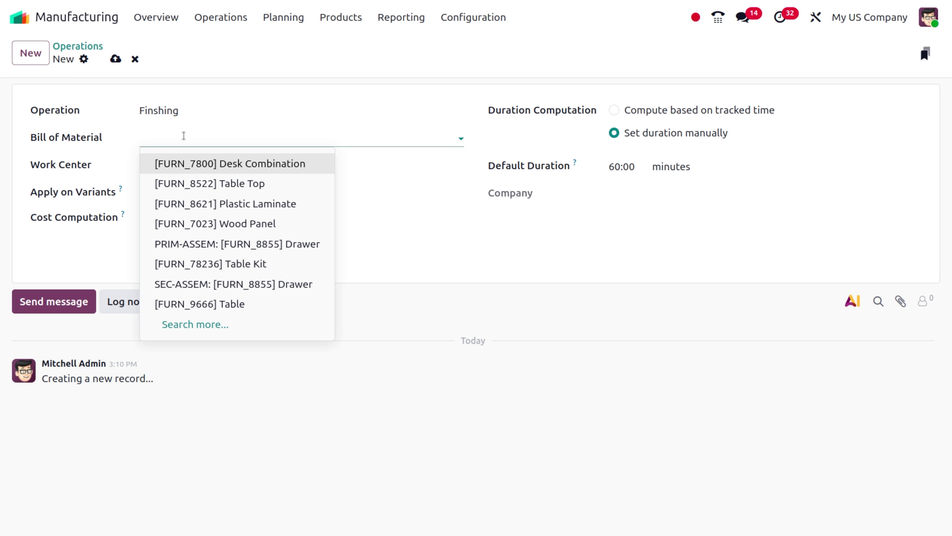
left_click(154, 111)
type("i")
Assign the Finishing operation to the [FURN_7800] Desk Combination bill of material and the Assembly 1 work center.
left_click(180, 136)
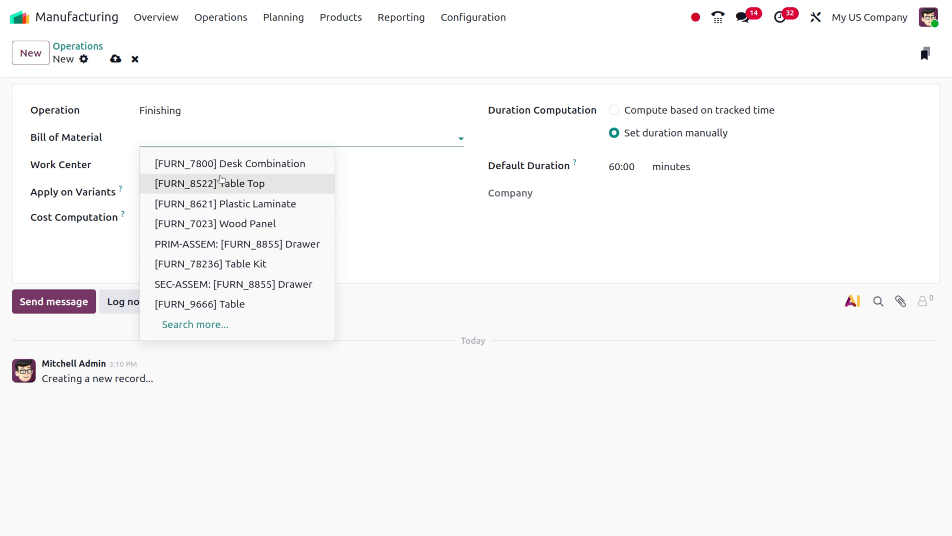
left_click(228, 164)
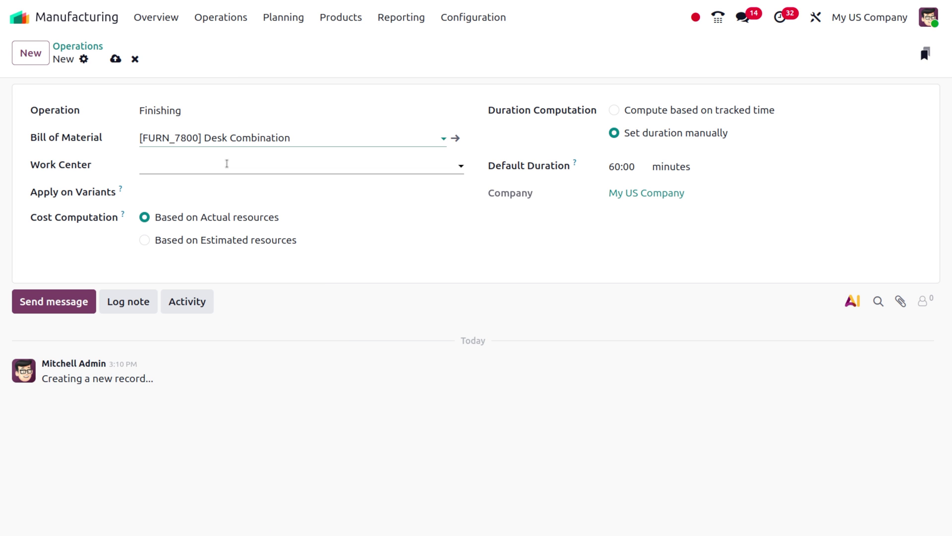
left_click(227, 163)
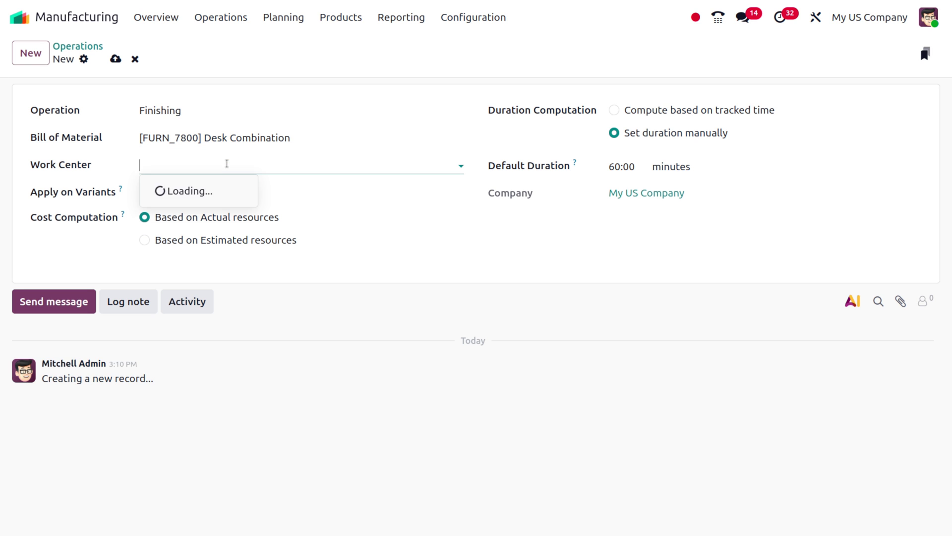
left_click(229, 190)
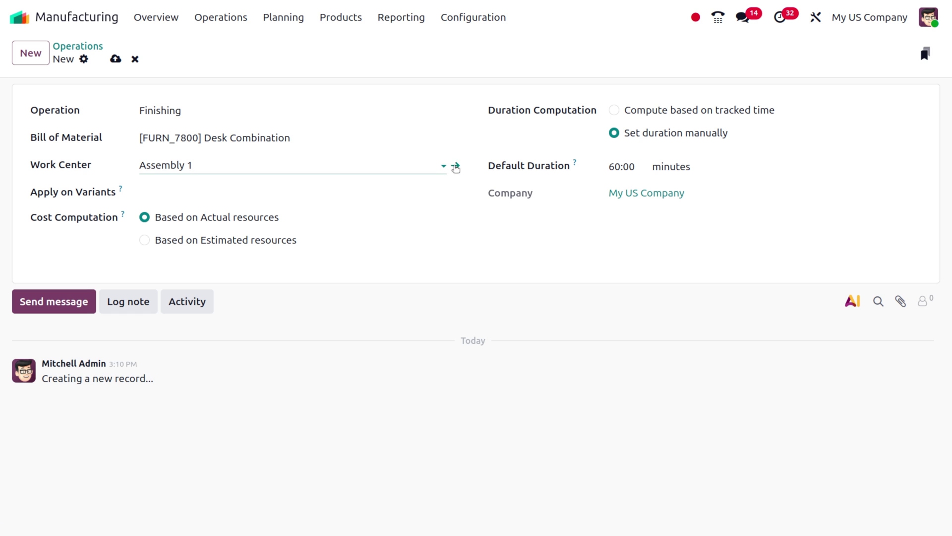
Set the Assembly 1 work center's hourly cost per employee to 5 and return to the Finishing operation.
left_click(461, 171)
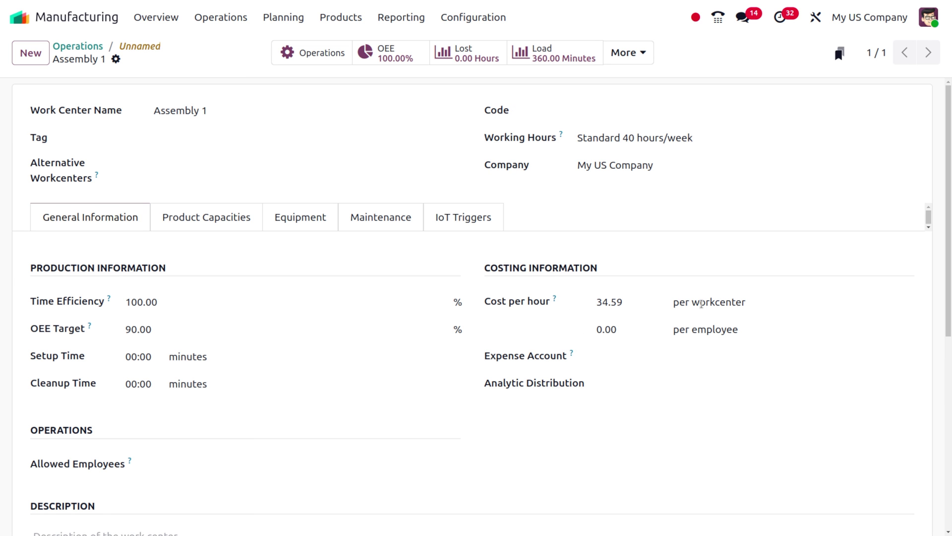
left_click(627, 329)
type("5")
left_click(605, 490)
left_click(172, 59)
left_click(139, 47)
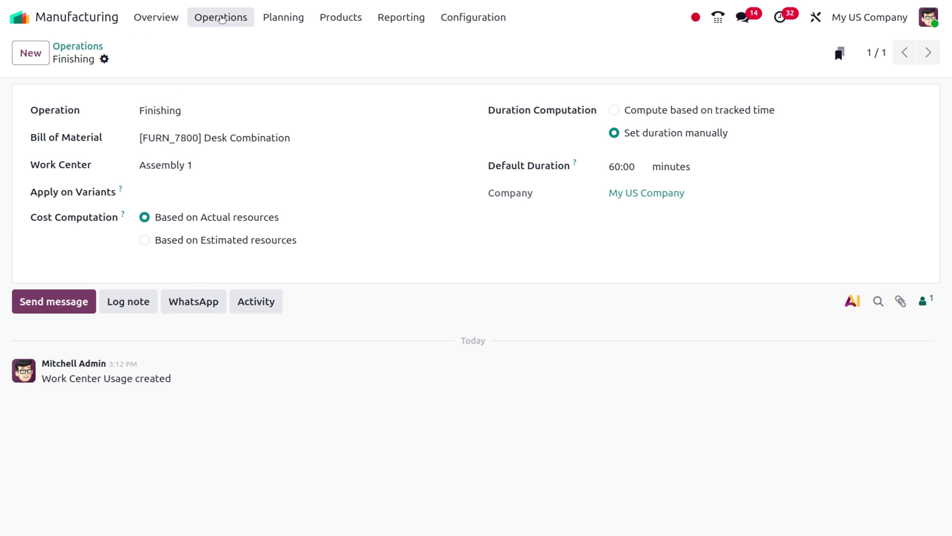
Create a manufacturing order using the [FURN_7800] Desk Combination bill of material.
left_click(221, 19)
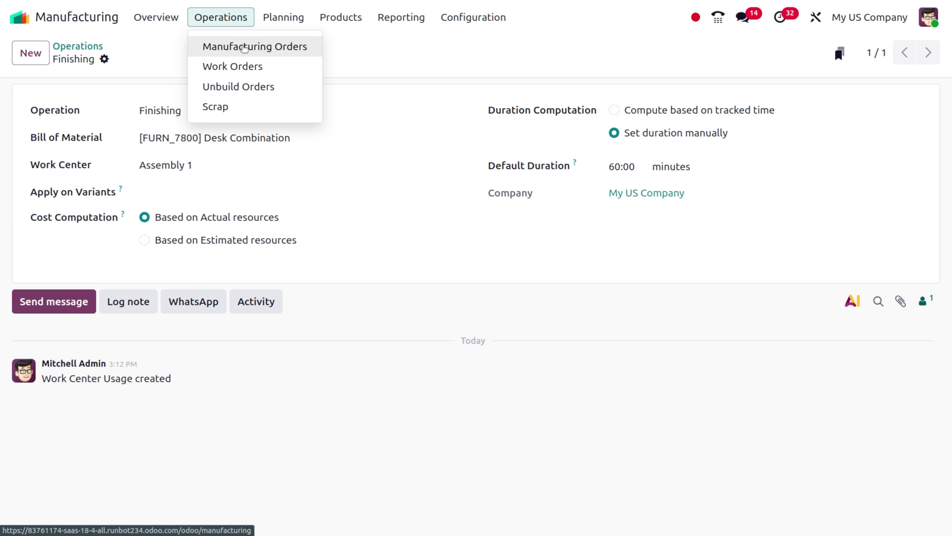
left_click(243, 46)
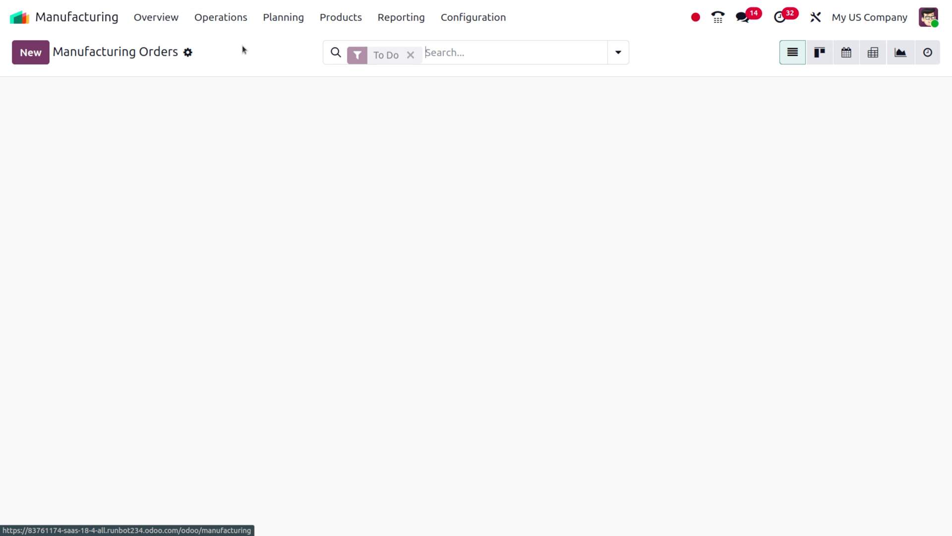
left_click(29, 55)
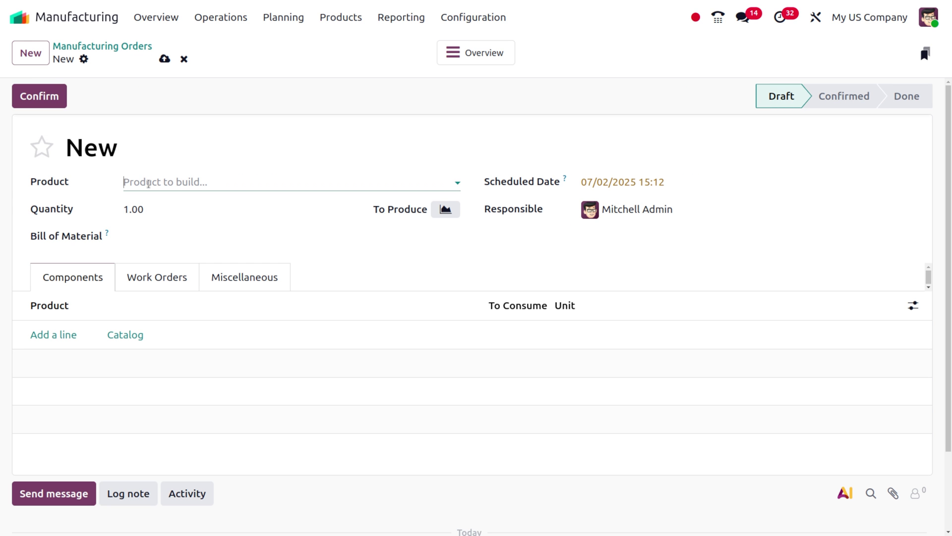
left_click(149, 183)
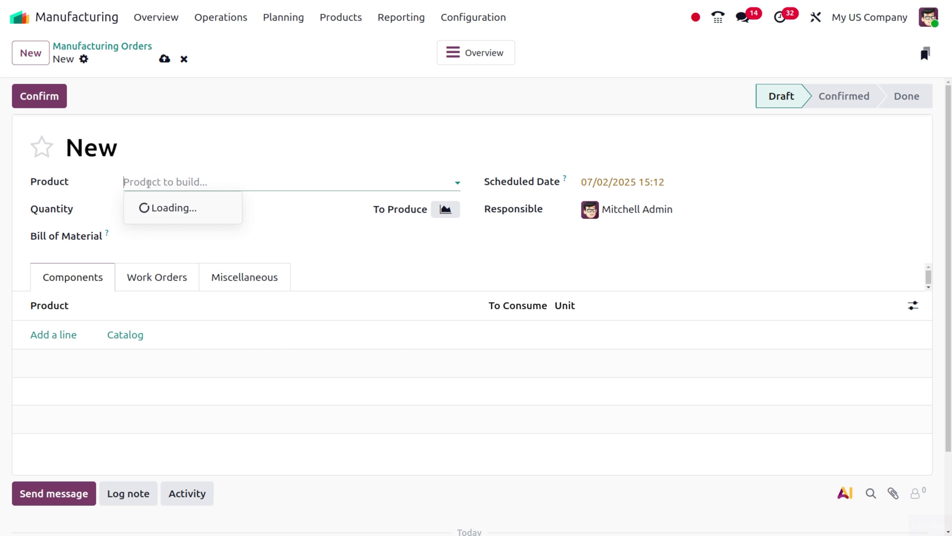
left_click(113, 256)
left_click(161, 242)
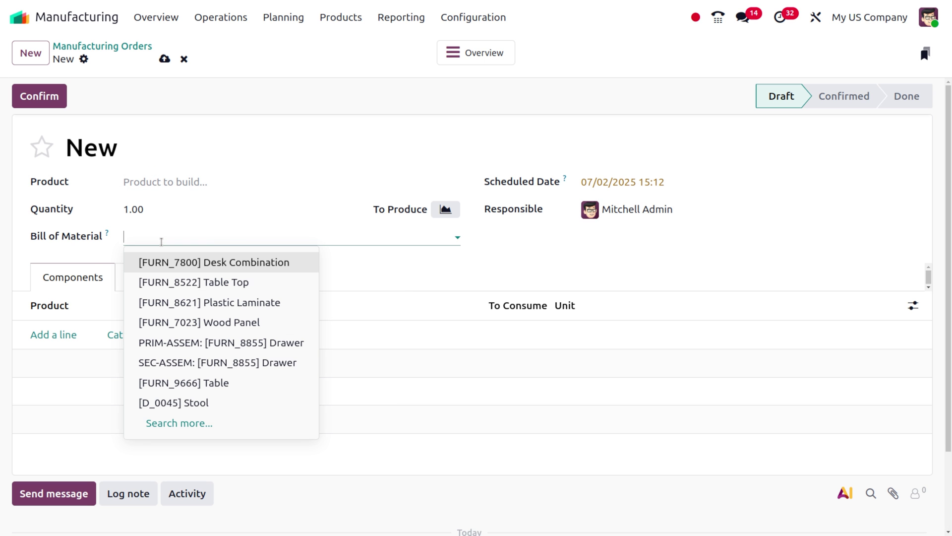
left_click(204, 262)
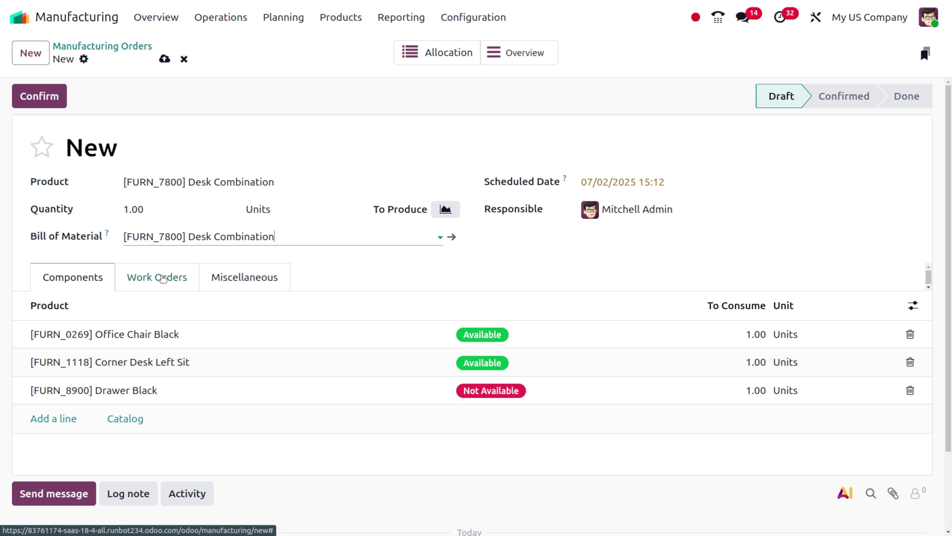
Check the draft order's work orders and components, and save and confirm the order.
left_click(163, 278)
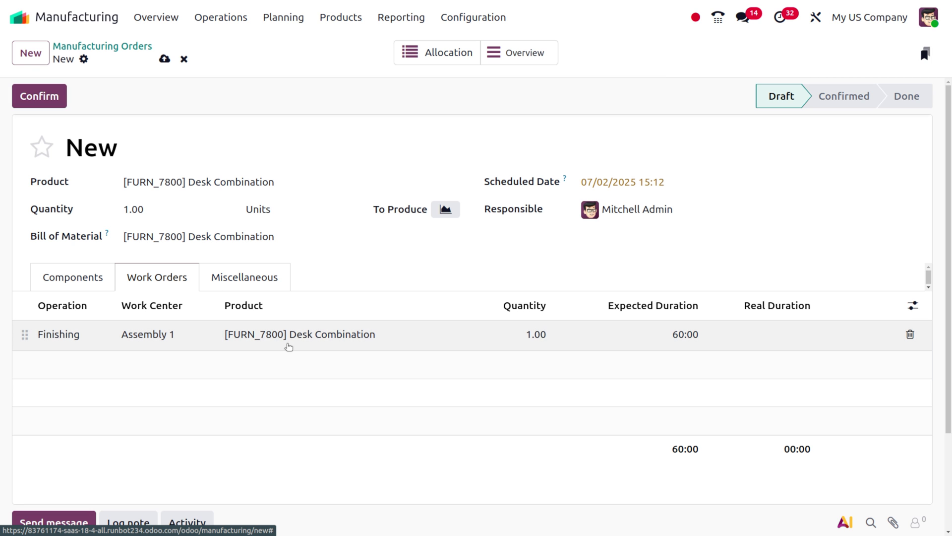
left_click(75, 277)
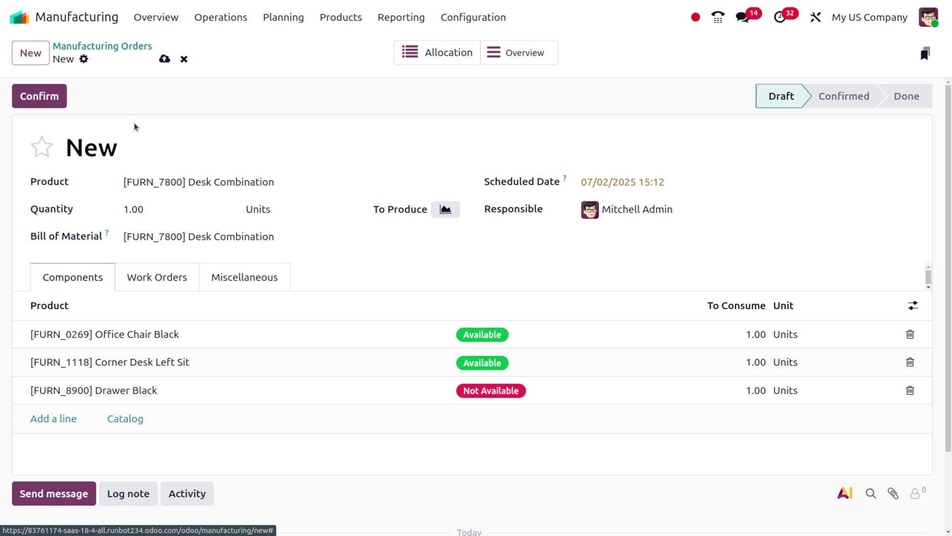
left_click(164, 60)
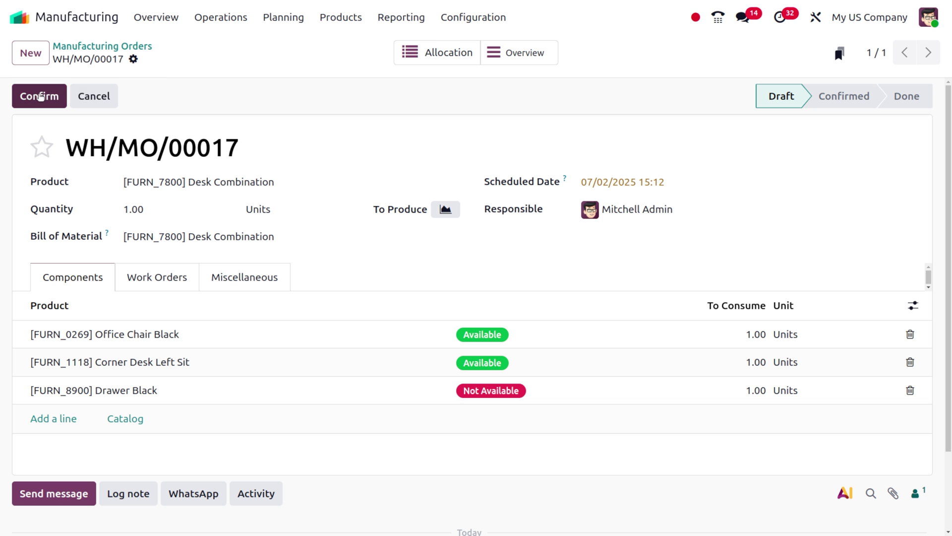
left_click(40, 96)
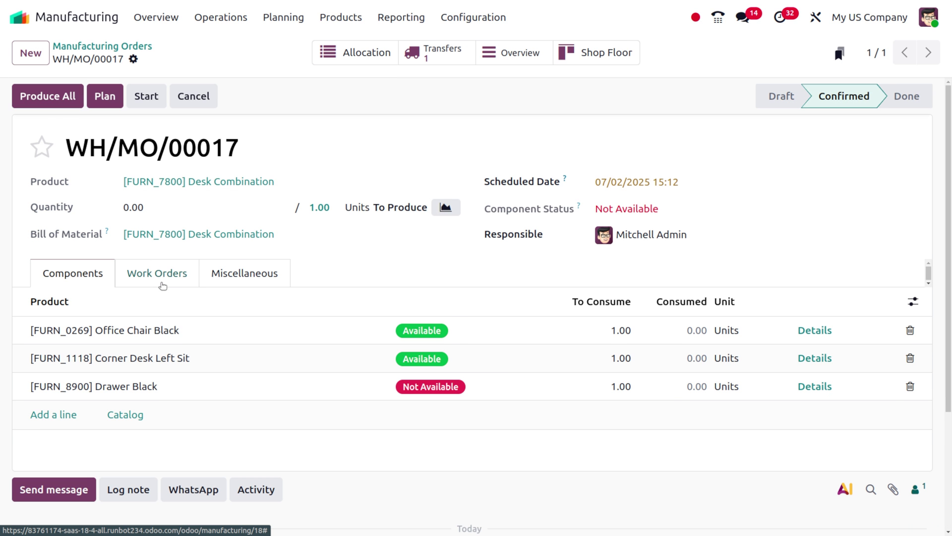
Start the confirmed Desk Combination order and its Finishing work order.
left_click(161, 284)
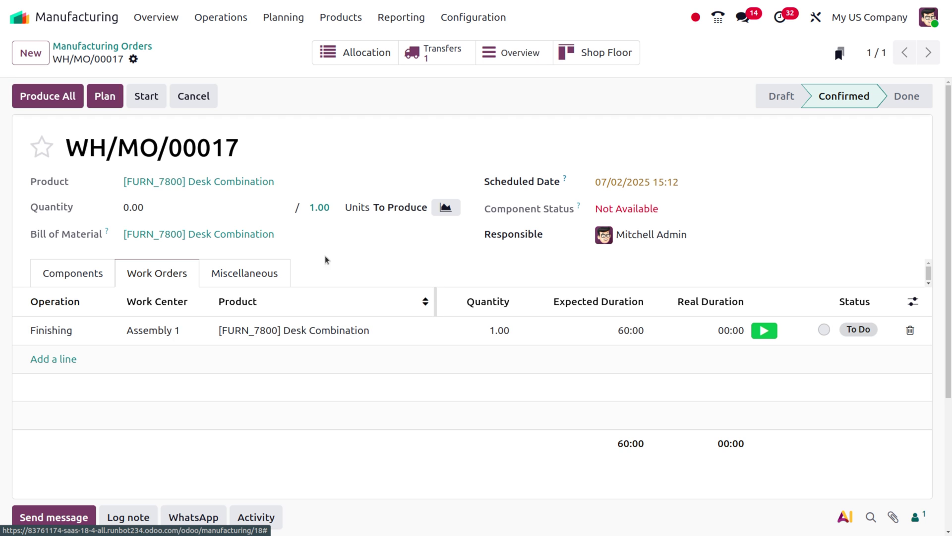
left_click(152, 101)
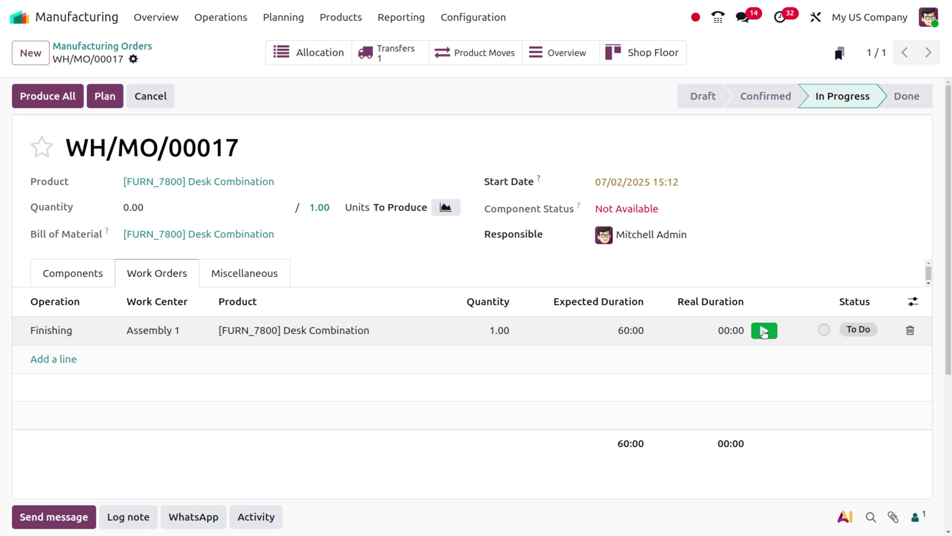
left_click(764, 331)
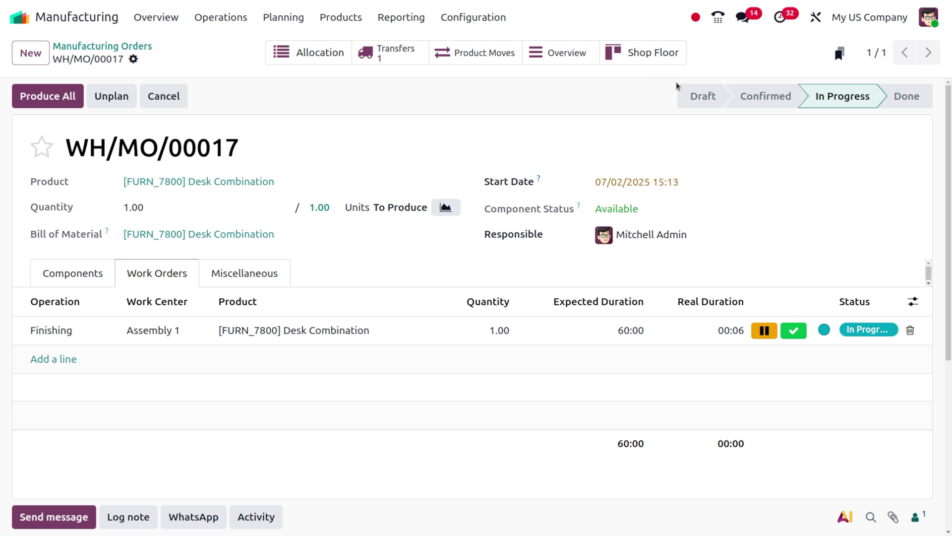
Close the production of the Finishing work order in Shop Floor and open the completed order's cost overview.
left_click(645, 59)
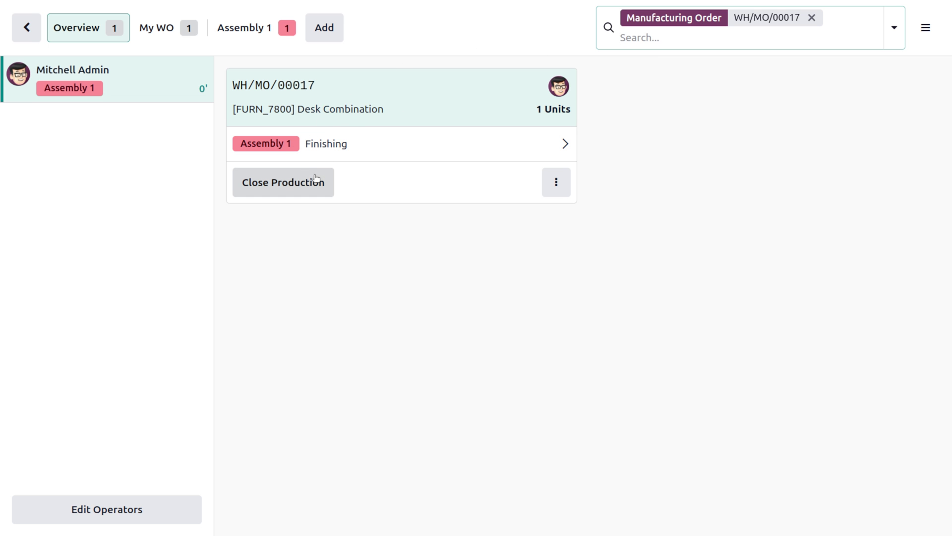
left_click(569, 143)
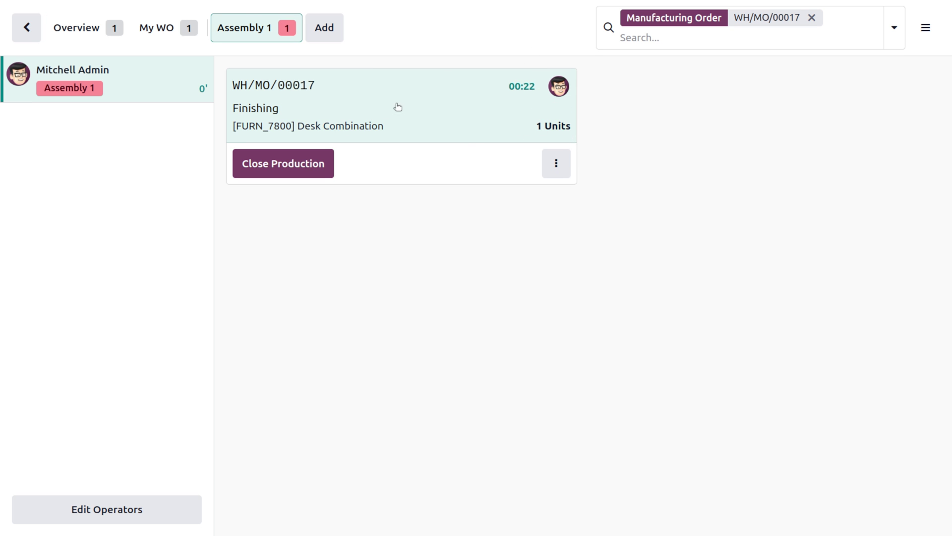
left_click(311, 168)
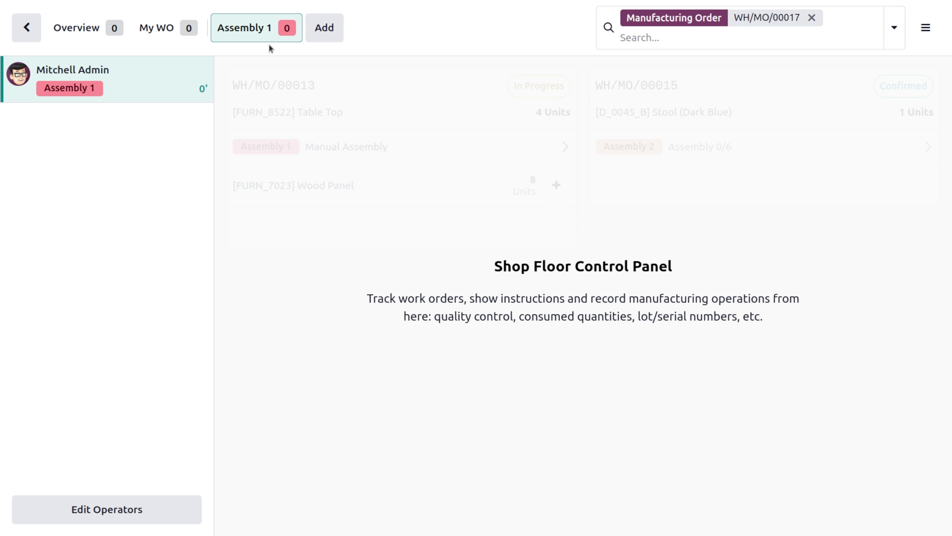
left_click(24, 34)
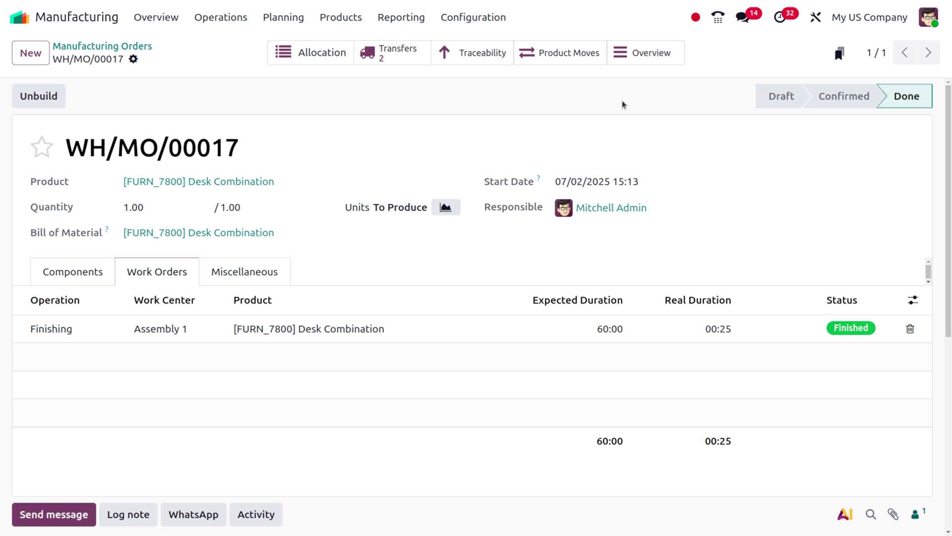
left_click(649, 58)
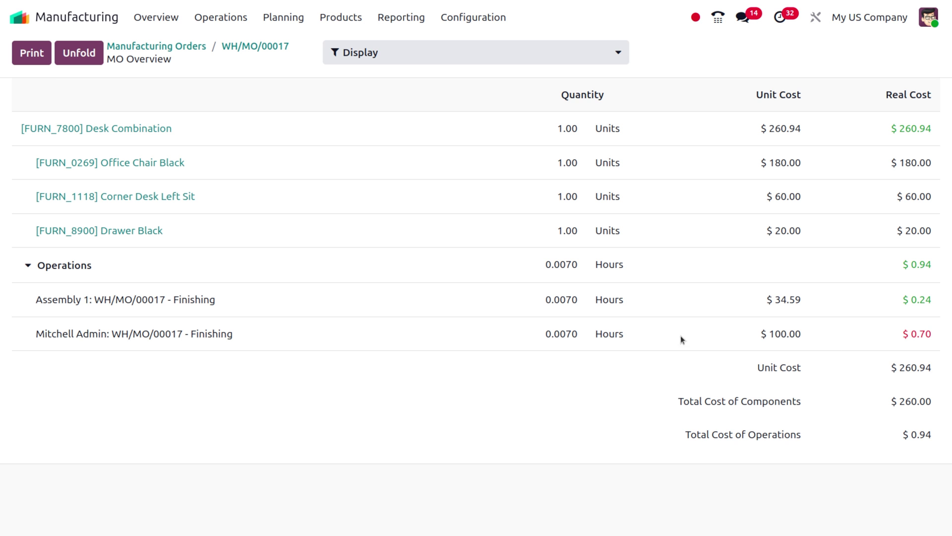
Set the Finishing operation's cost computation to Based on Estimated resources and save it.
left_click(447, 21)
left_click(465, 86)
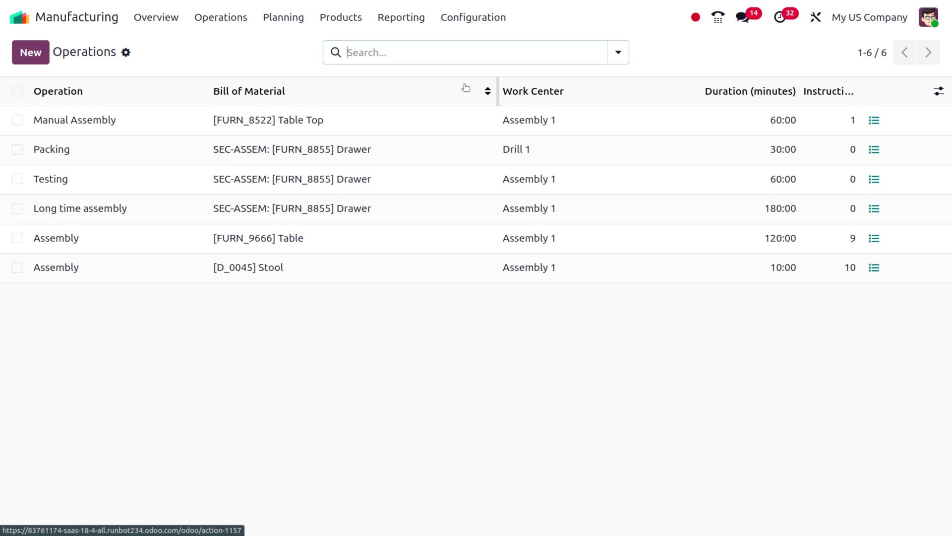
left_click(175, 119)
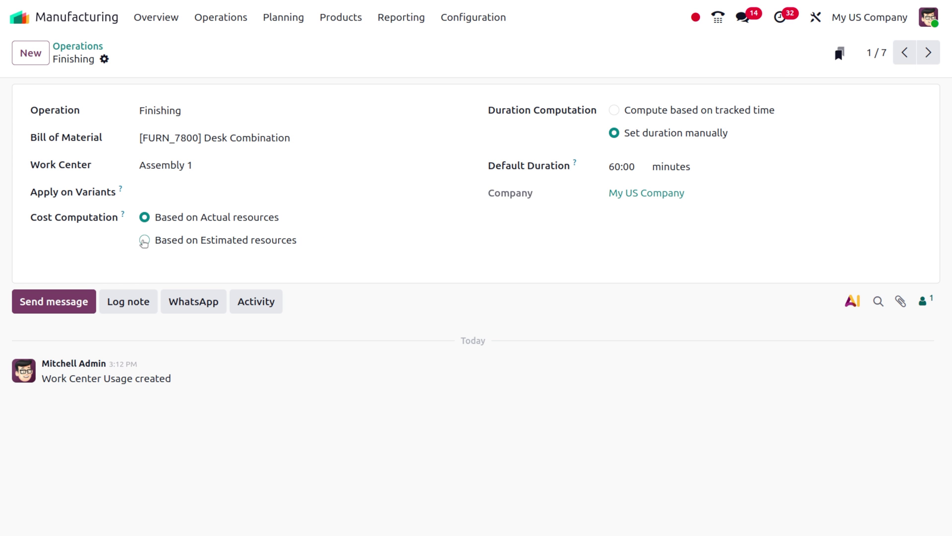
left_click(145, 241)
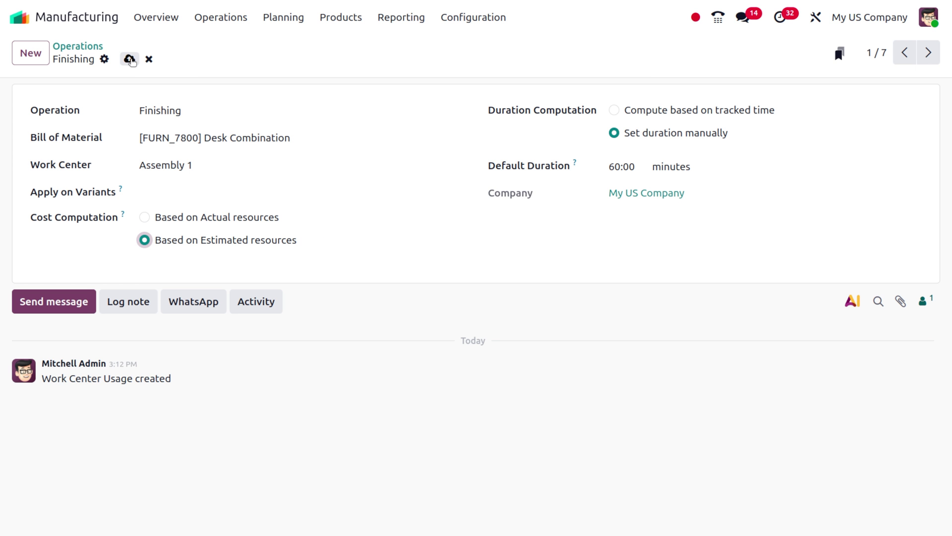
left_click(129, 58)
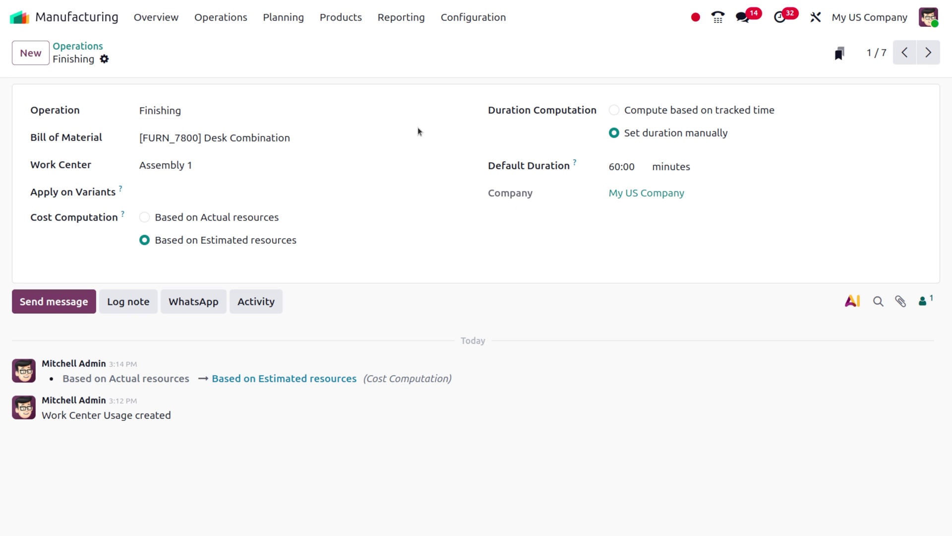
Create and confirm a new manufacturing order for 1 unit of [FURN_7800] Desk Combination, showing its work orders.
left_click(204, 17)
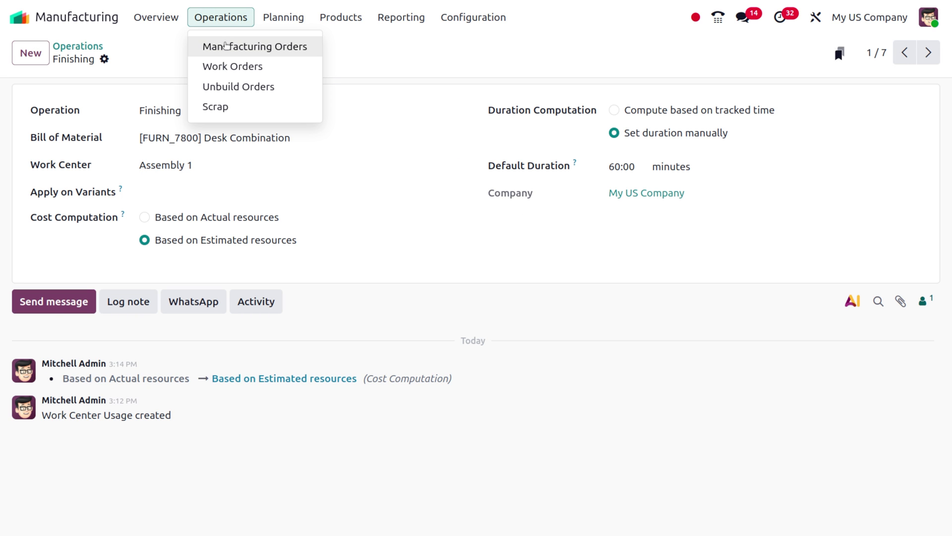
left_click(224, 46)
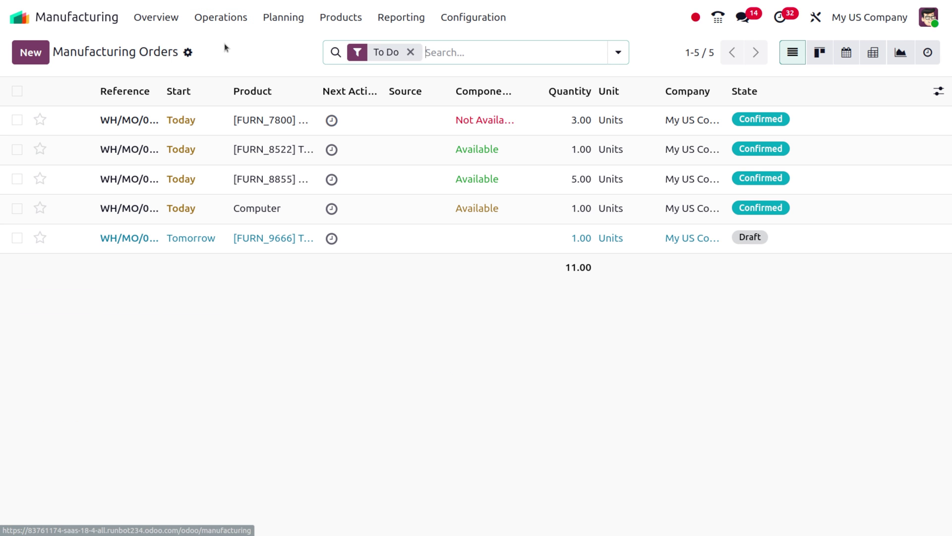
left_click(34, 60)
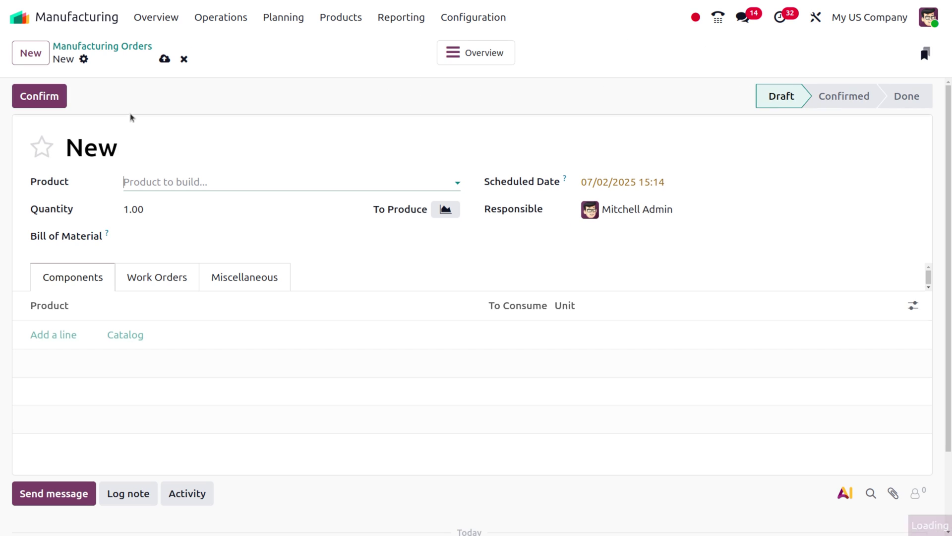
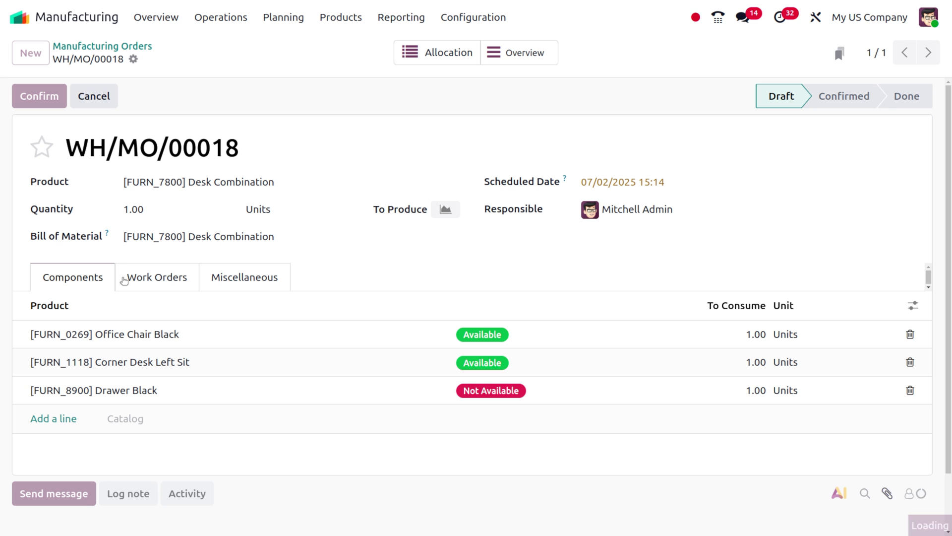
left_click(135, 279)
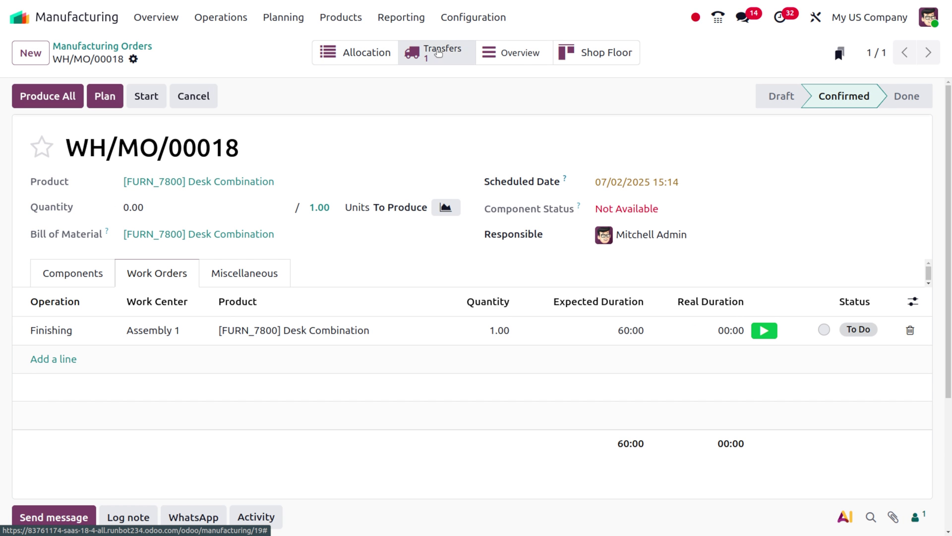
Start the newly confirmed Desk Combination order together with its Finishing work order at Assembly 1.
left_click(147, 94)
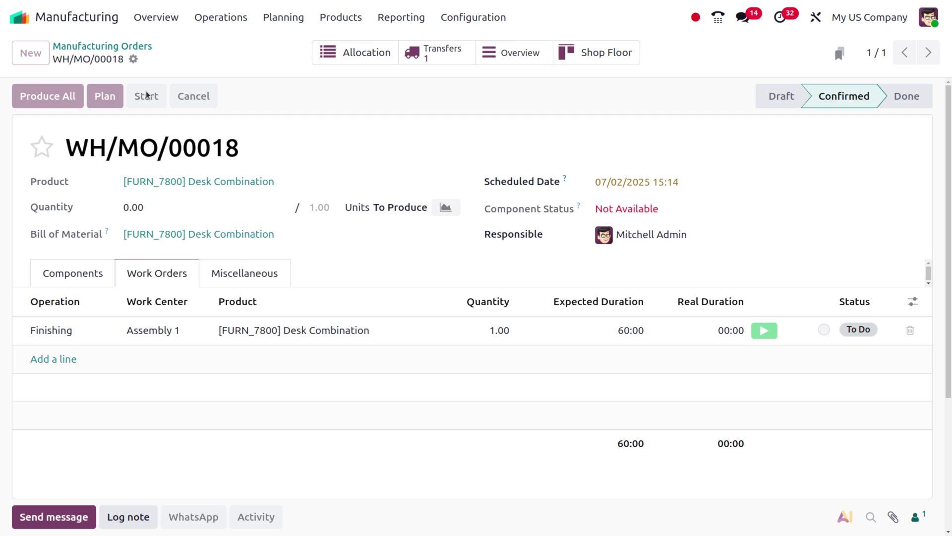
left_click(768, 335)
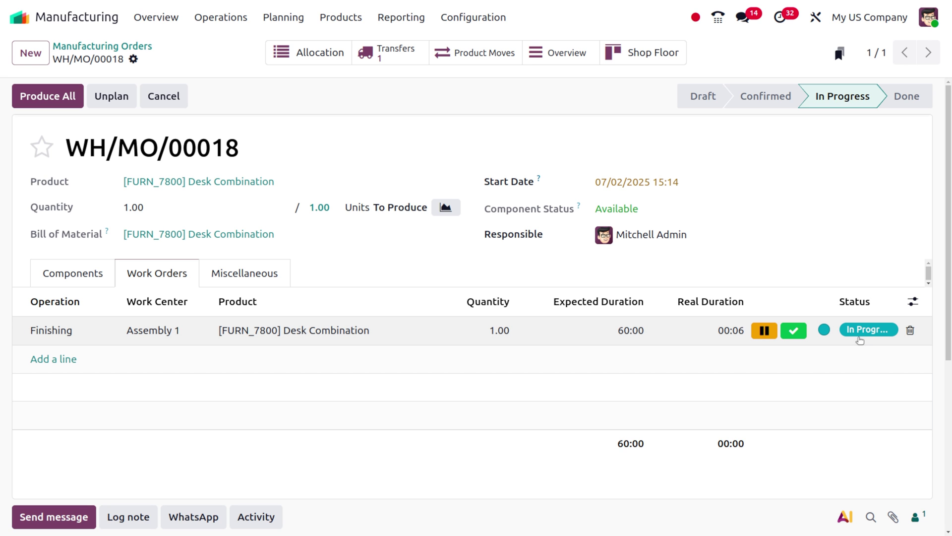
Close the production of the order's Finishing operation in Shop Floor and open the completed order's cost overview.
left_click(645, 64)
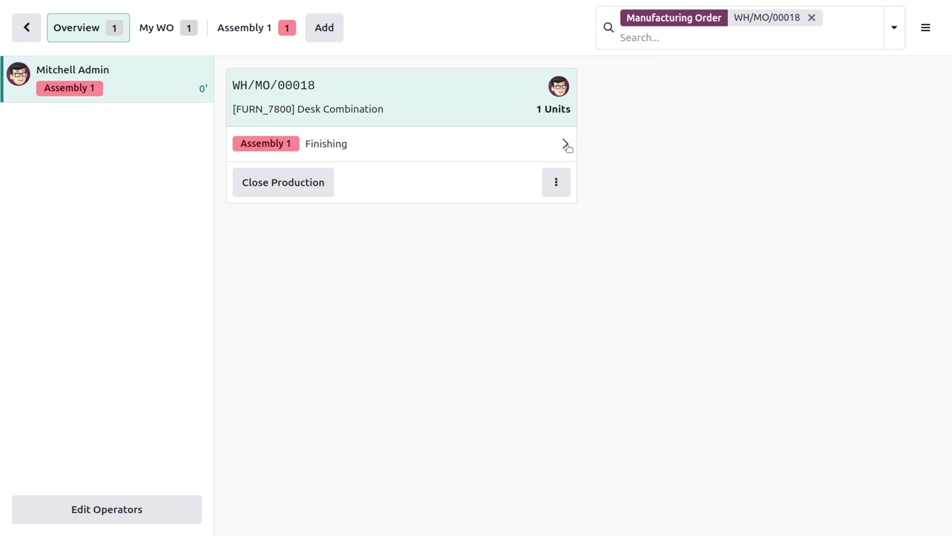
left_click(566, 144)
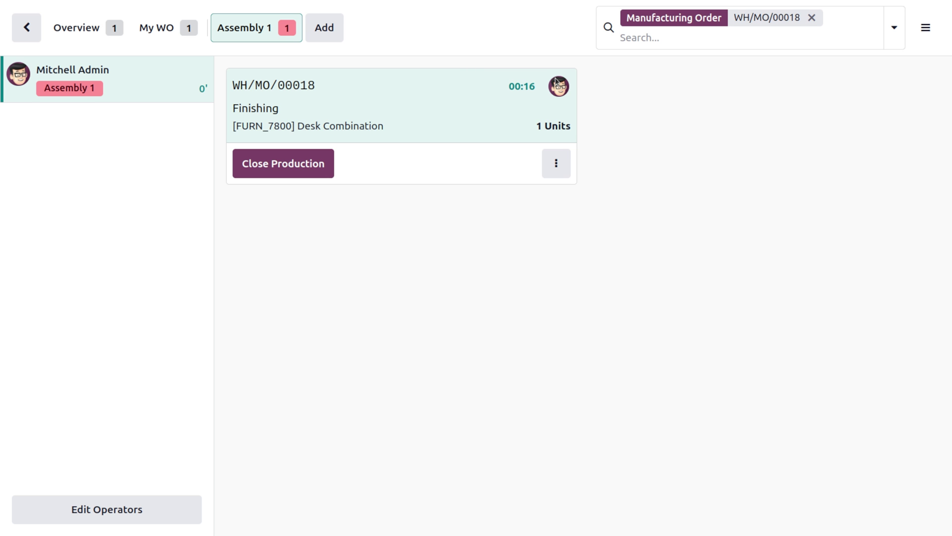
left_click(273, 162)
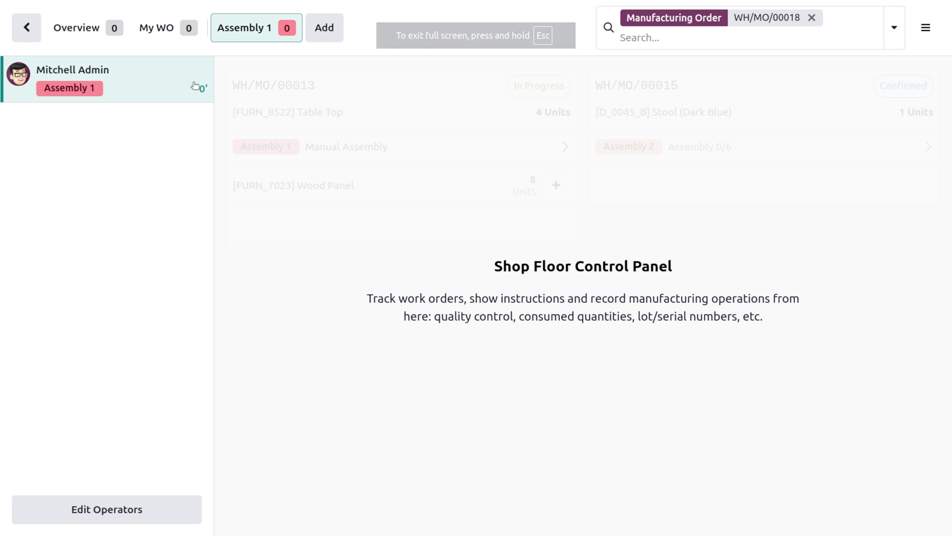
left_click(23, 34)
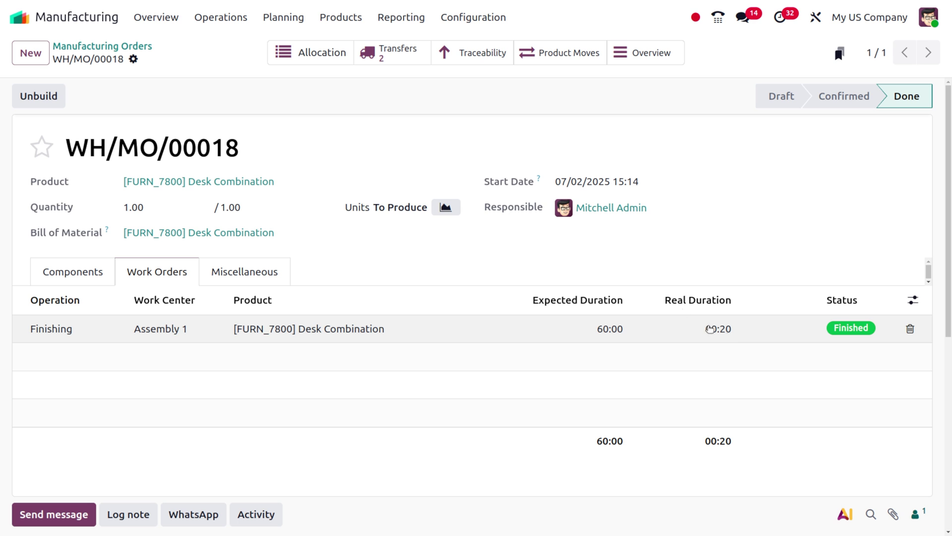
left_click(640, 63)
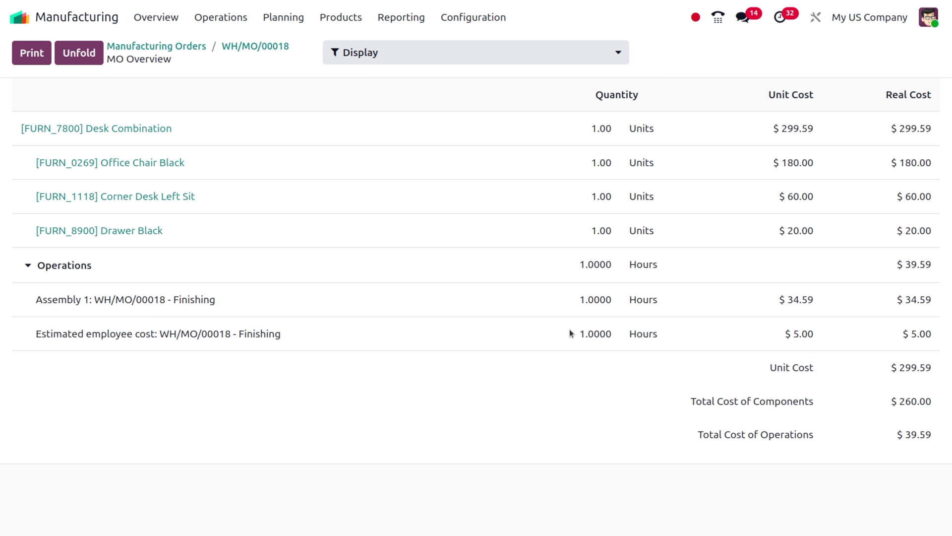